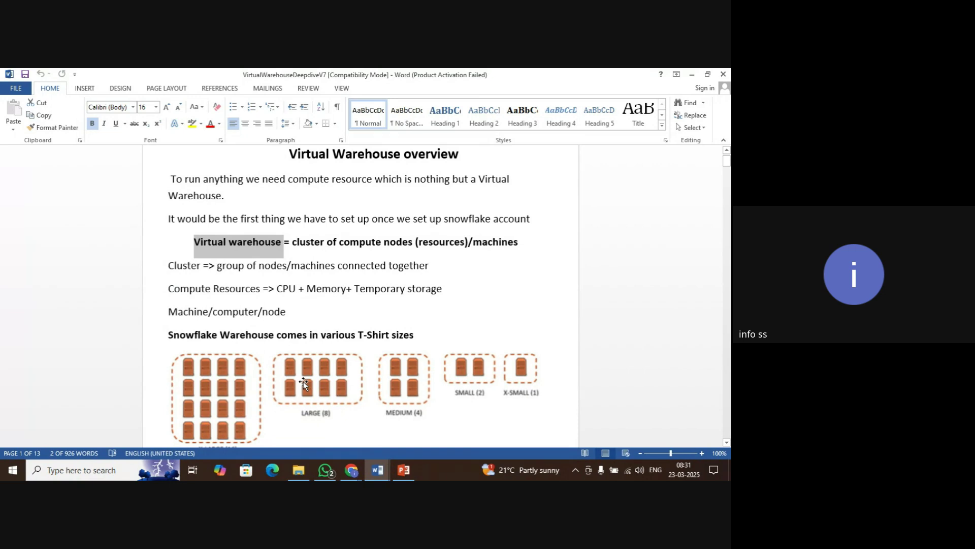
# Review the warehouse T-shirt sizes in the document, highlighting the compute node counts from 2XL(32) to 4XL(128) and 6 XL(512)
pyautogui.moveTo(177, 312); pyautogui.dragTo(299, 312)
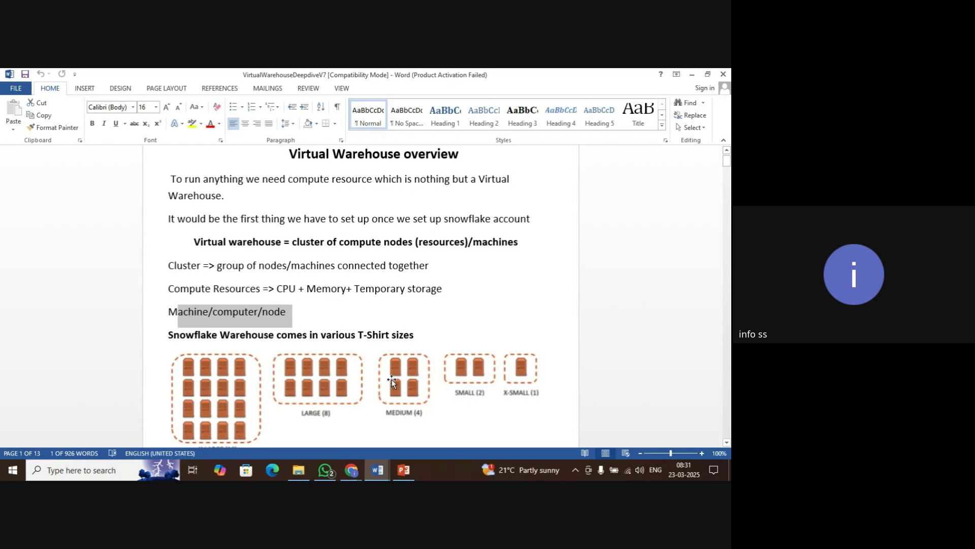
pyautogui.click(295, 431)
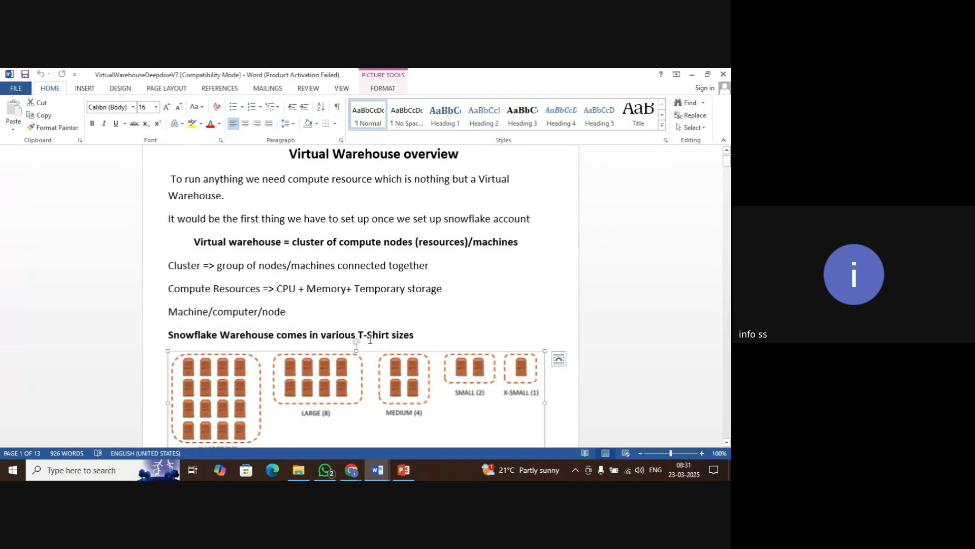
pyautogui.click(315, 330)
pyautogui.scroll(-2, 314, 329)
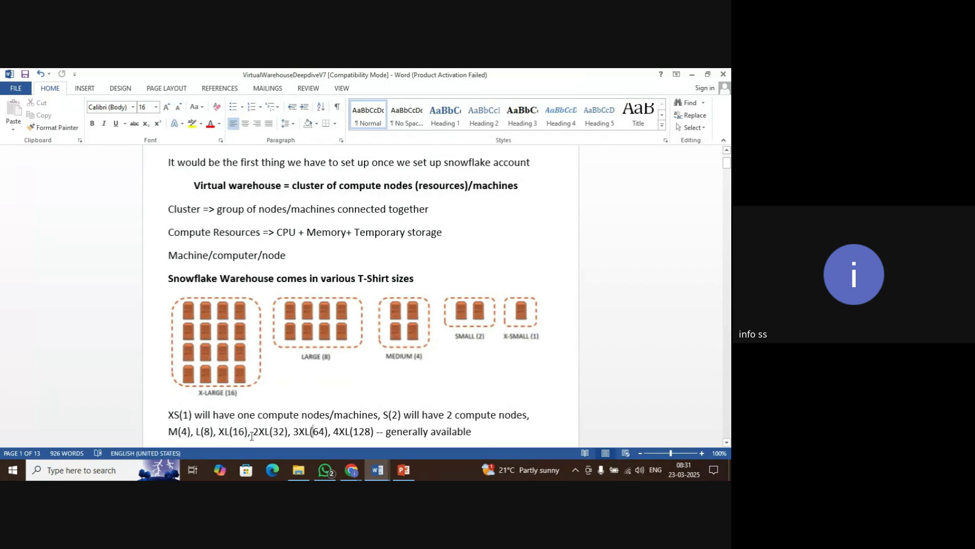
pyautogui.moveTo(251, 435); pyautogui.dragTo(372, 436)
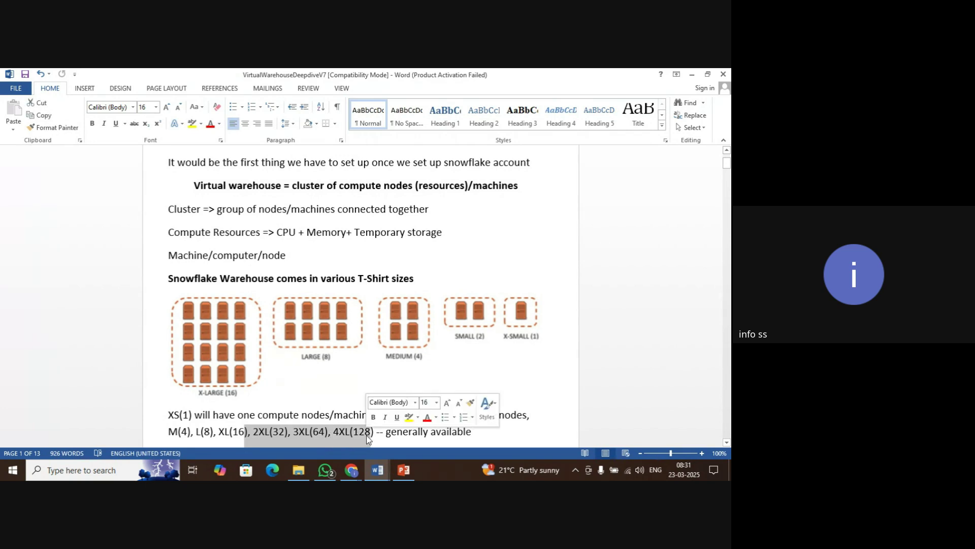
pyautogui.click(331, 436)
pyautogui.scroll(-2, 330, 437)
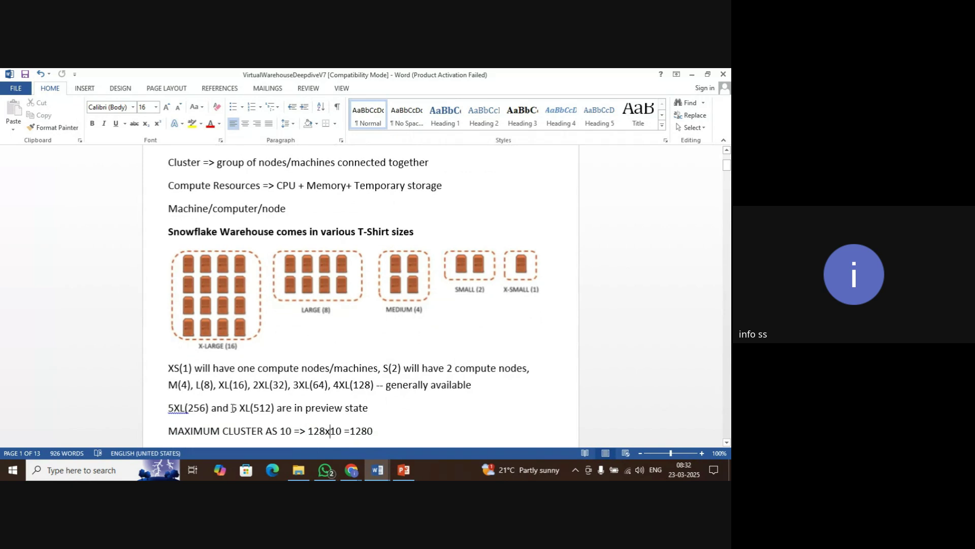
pyautogui.moveTo(232, 407); pyautogui.dragTo(273, 413)
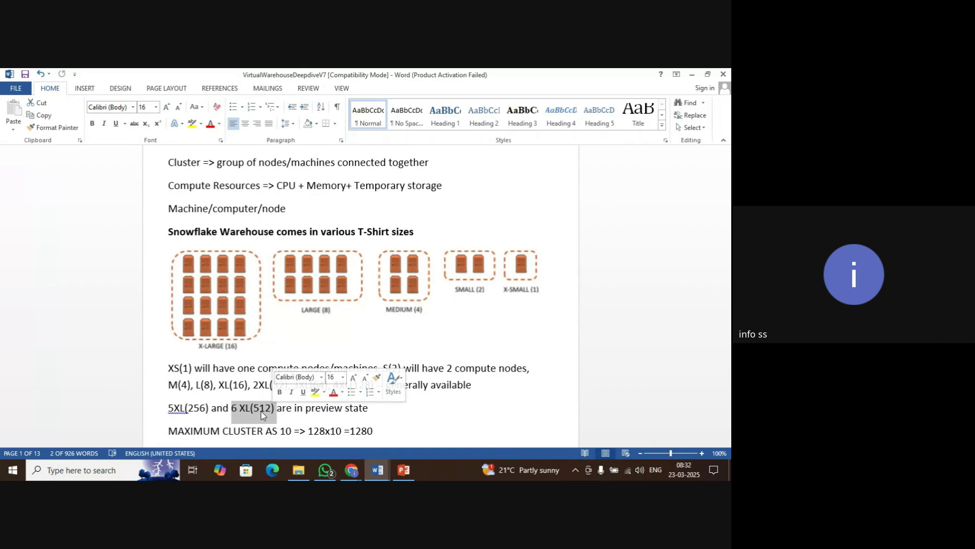
# Switch to Snowflake in the browser and open the RowAccessPOlicy worksheet
pyautogui.hotkey('alt', 'Tab')
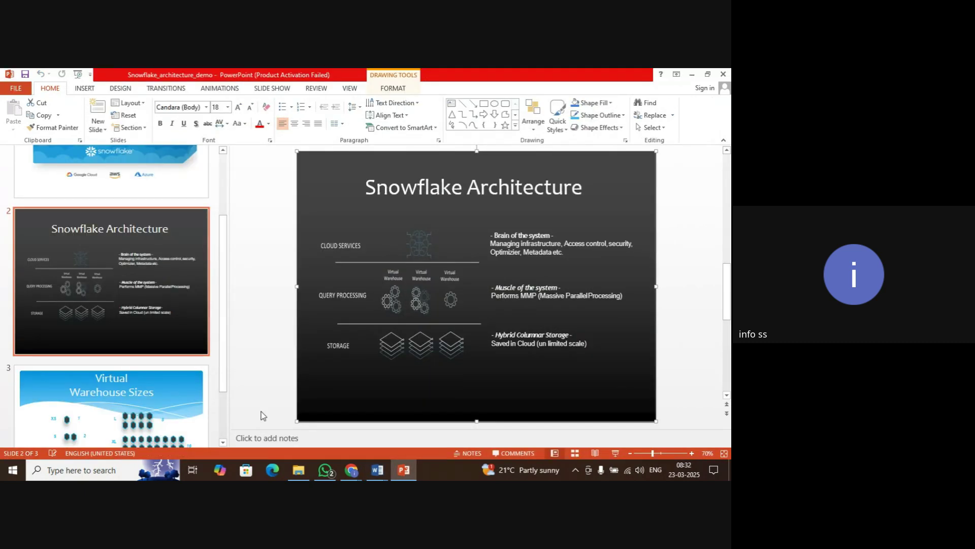
pyautogui.hotkey('alt', 'Tab')
pyautogui.hotkey('alt', 'Tab')
pyautogui.hotkey('alt', 'Tab')
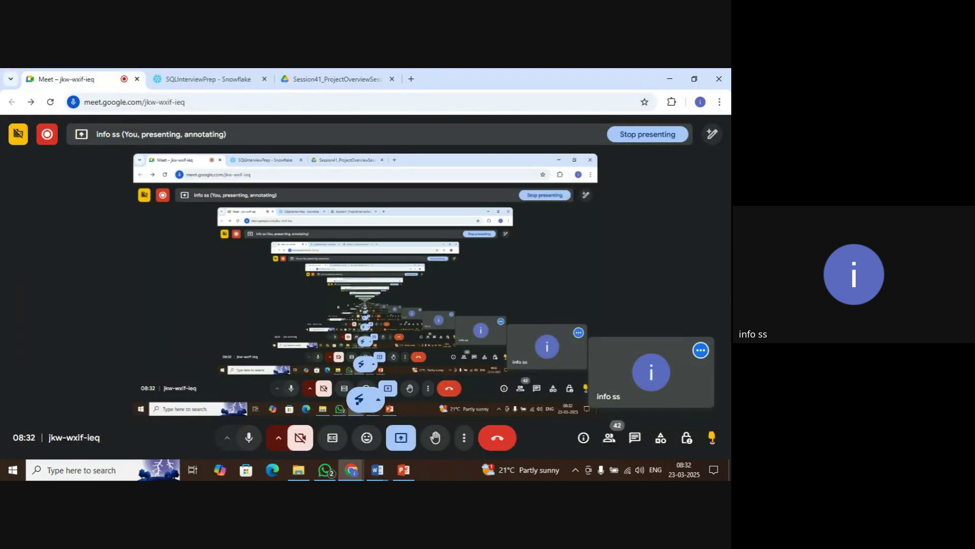
pyautogui.click(174, 76)
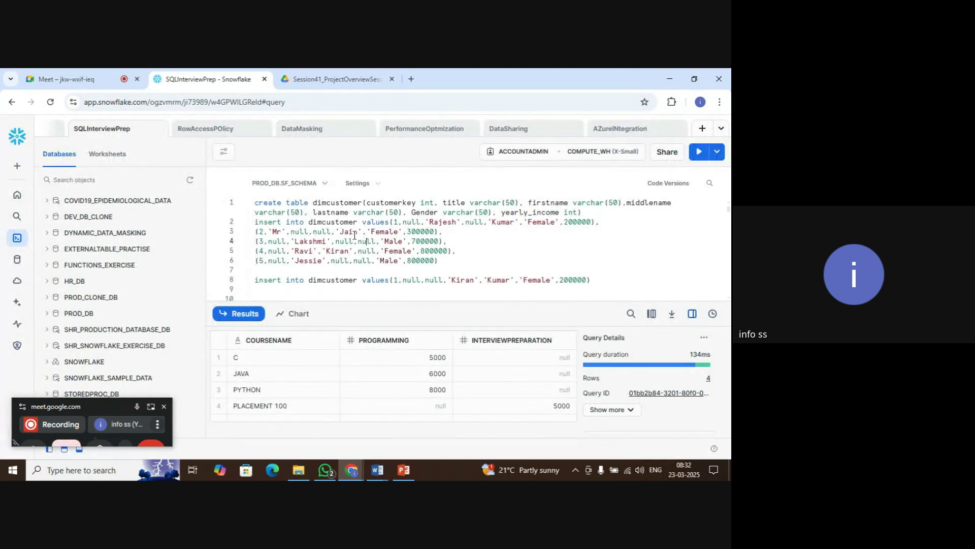
pyautogui.click(354, 240)
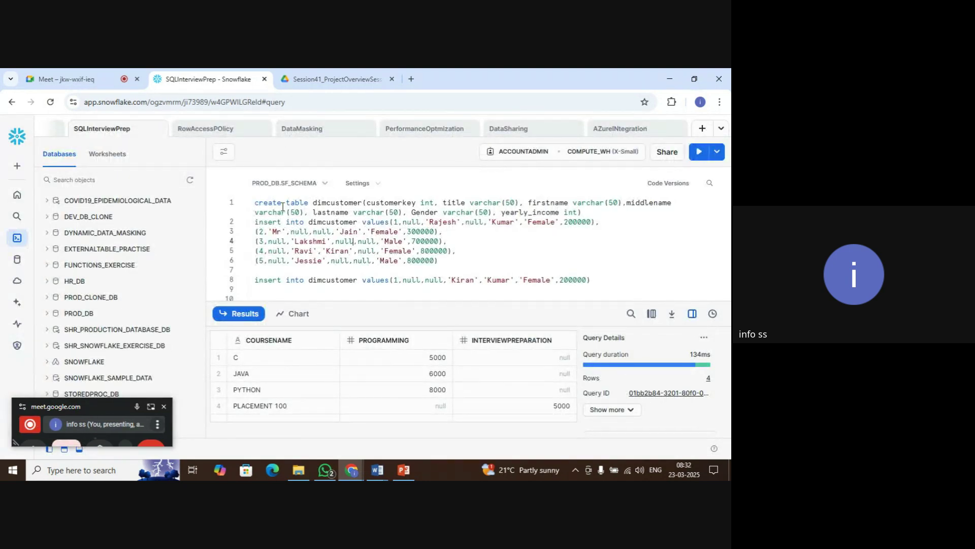
pyautogui.click(192, 130)
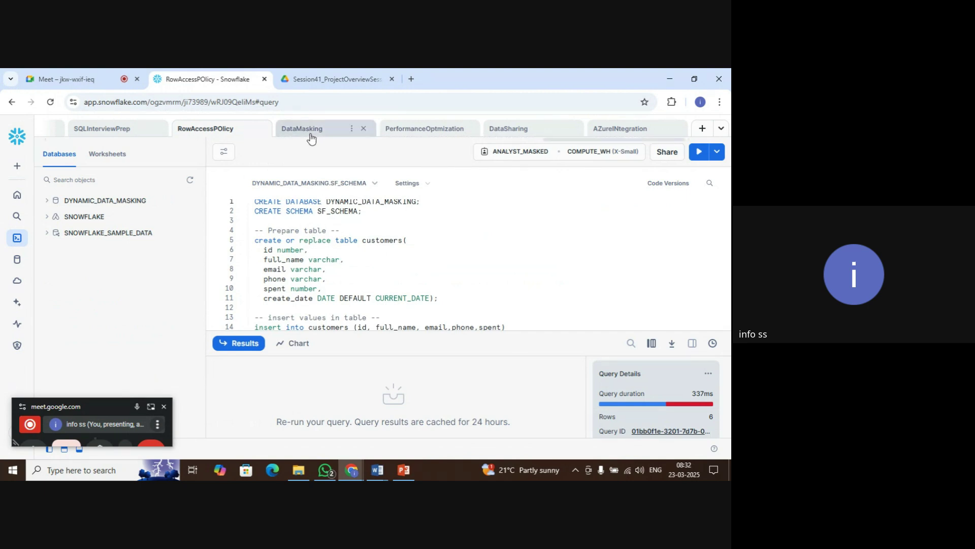
# Look through the worksheet's data masking script from the table setup down to the section on re-setting the masking policy
pyautogui.click(374, 307)
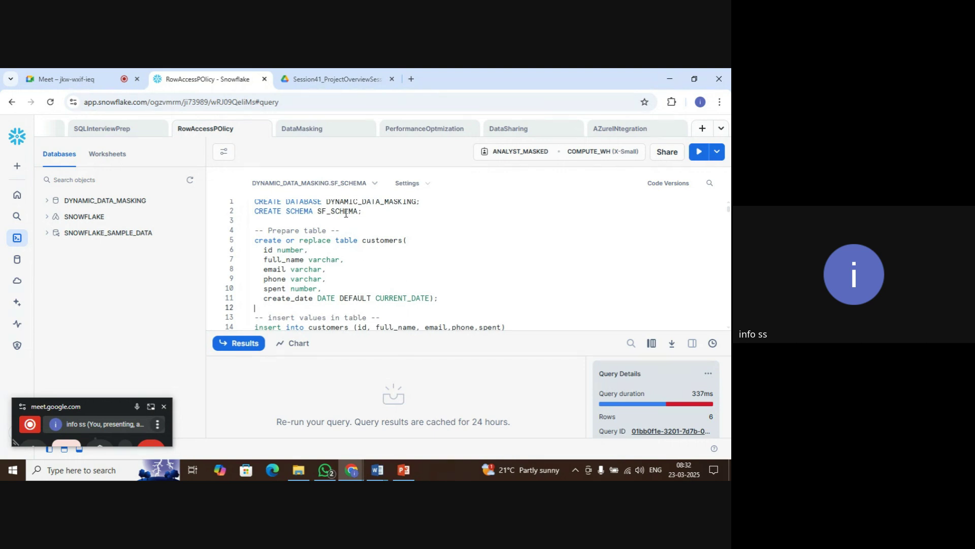
pyautogui.click(357, 285)
pyautogui.press('Down')
pyautogui.press('Down')
pyautogui.press('Down')
pyautogui.press('Down')
pyautogui.press('Down')
pyautogui.press('Down')
pyautogui.press('Down')
pyautogui.press('Down')
pyautogui.press('Down')
pyautogui.press('Down')
pyautogui.press('Down')
pyautogui.press('Down')
pyautogui.press('Down')
pyautogui.press('Down')
pyautogui.press('Down')
pyautogui.press('Down')
pyautogui.press('Down')
pyautogui.press('Down')
pyautogui.press('Down')
pyautogui.press('Down')
pyautogui.press('Down')
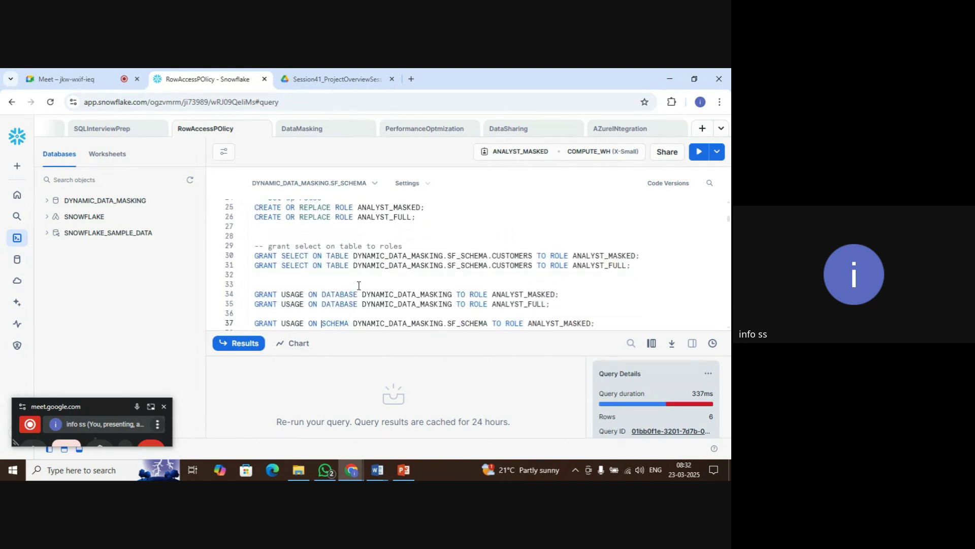
pyautogui.press('Down')
pyautogui.press('Down')
pyautogui.press('Down')
pyautogui.press('Down')
pyautogui.press('Down')
pyautogui.press('Down')
pyautogui.press('Down')
pyautogui.press('Down')
pyautogui.press('Down')
pyautogui.press('Down')
pyautogui.press('Down')
pyautogui.press('Down')
pyautogui.press('Down')
pyautogui.press('Down')
pyautogui.press('Down')
pyautogui.press('Down')
pyautogui.press('Down')
pyautogui.press('Down')
pyautogui.press('Down')
pyautogui.press('Down')
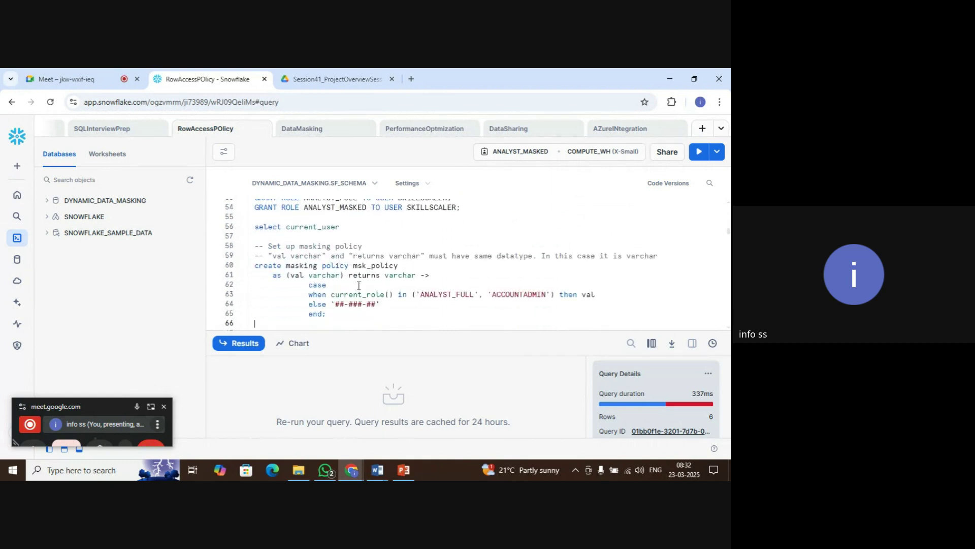
pyautogui.press('Down')
pyautogui.press('Down')
pyautogui.press('Down')
pyautogui.press('Down')
pyautogui.press('Down')
pyautogui.press('Down')
pyautogui.press('Down')
pyautogui.press('Down')
pyautogui.press('Down')
pyautogui.press('Down')
pyautogui.press('Down')
pyautogui.press('Down')
pyautogui.press('Down')
pyautogui.press('Down')
pyautogui.press('Down')
pyautogui.press('Down')
pyautogui.press('Down')
pyautogui.press('Down')
pyautogui.press('Down')
pyautogui.press('Down')
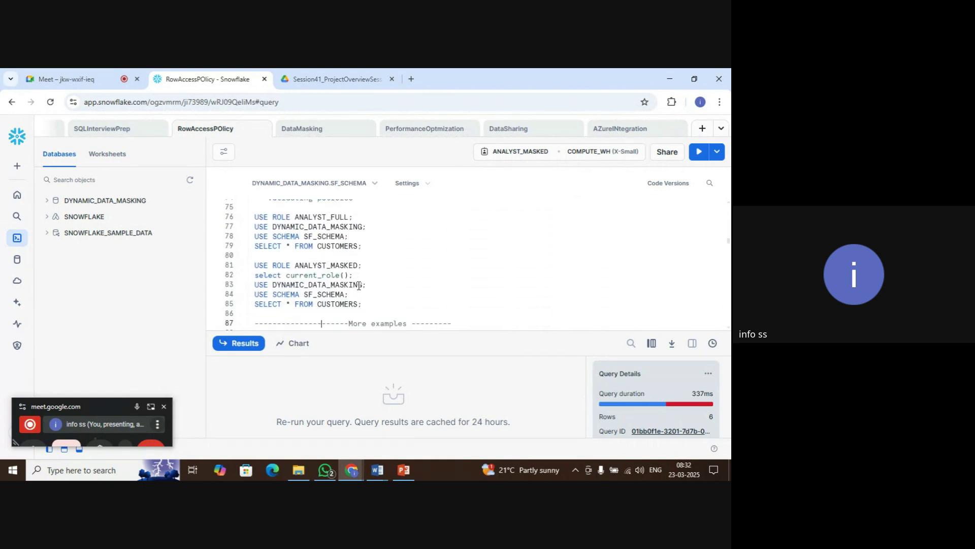
pyautogui.press('Down')
pyautogui.press('Down')
pyautogui.press('Down')
pyautogui.press('Down')
pyautogui.press('Down')
pyautogui.press('Down')
pyautogui.press('Down')
pyautogui.press('Down')
pyautogui.press('Down')
pyautogui.press('Down')
pyautogui.press('Down')
pyautogui.press('Down')
pyautogui.press('Down')
pyautogui.press('Down')
pyautogui.press('Down')
pyautogui.press('Down')
pyautogui.press('Down')
pyautogui.press('Down')
pyautogui.press('Down')
pyautogui.press('Down')
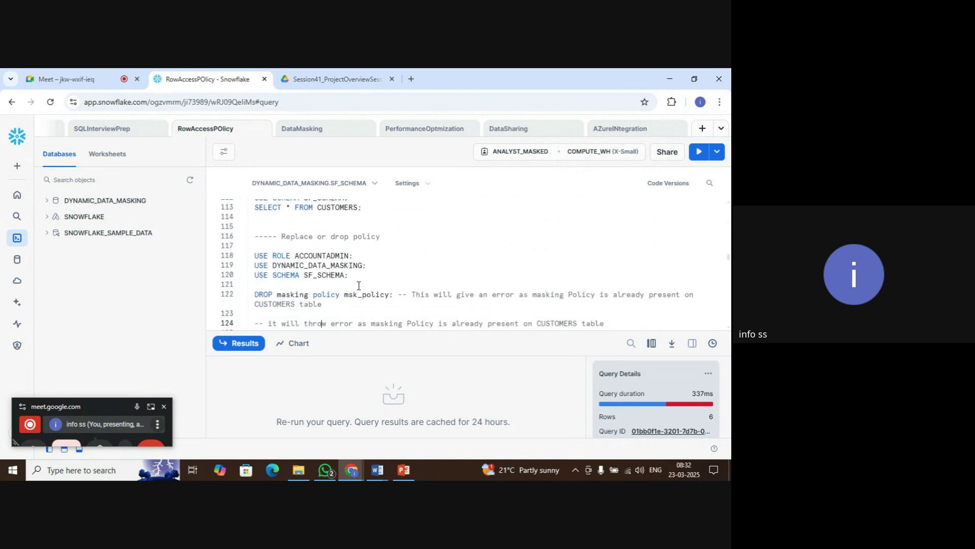
pyautogui.press('Down')
pyautogui.press('Down')
pyautogui.press('Down')
pyautogui.press('Down')
pyautogui.press('Down')
pyautogui.press('Down')
pyautogui.press('Down')
pyautogui.press('Down')
pyautogui.press('Down')
pyautogui.press('Down')
pyautogui.press('Down')
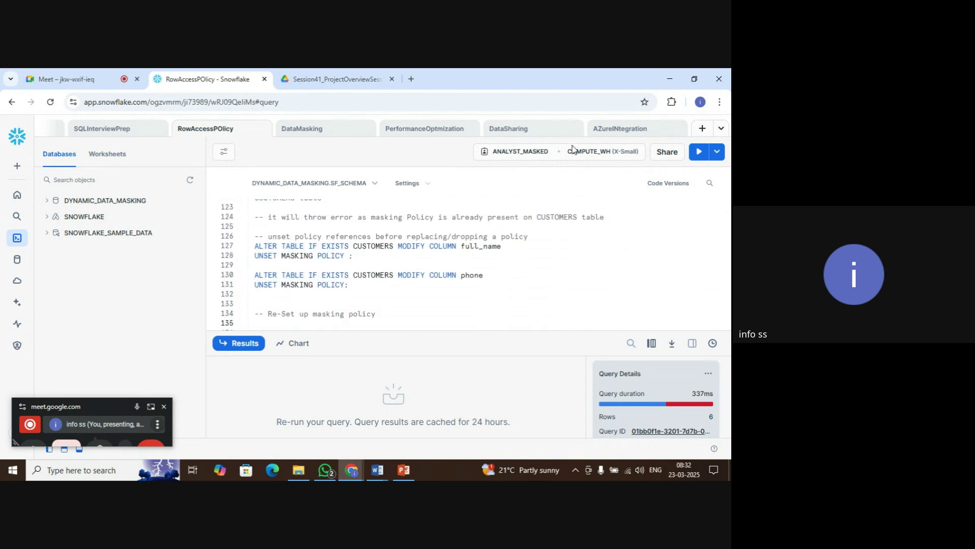
# Inspect the size, cluster and suspend settings of the COMPUTE_WH warehouse under the ANALYST_MASKED role, and close the details
pyautogui.click(595, 156)
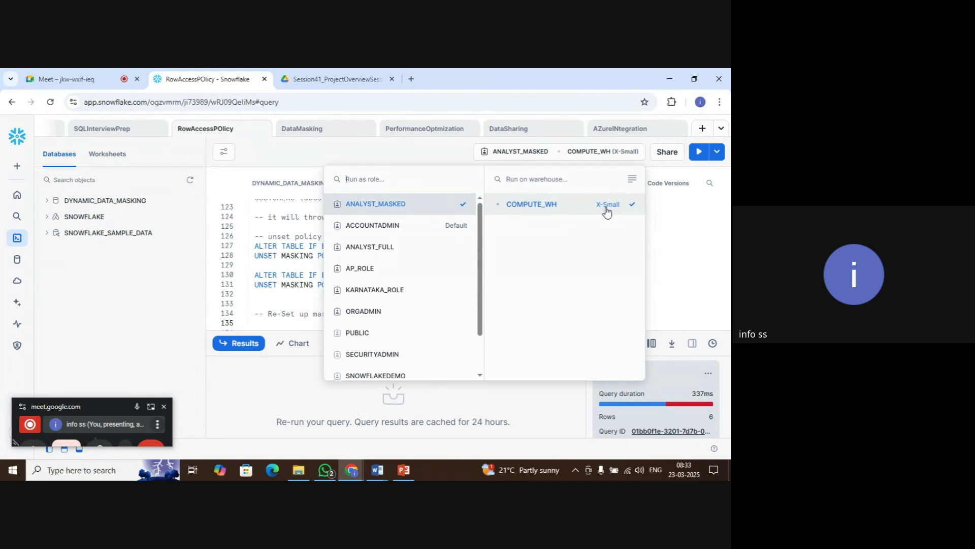
pyautogui.click(633, 179)
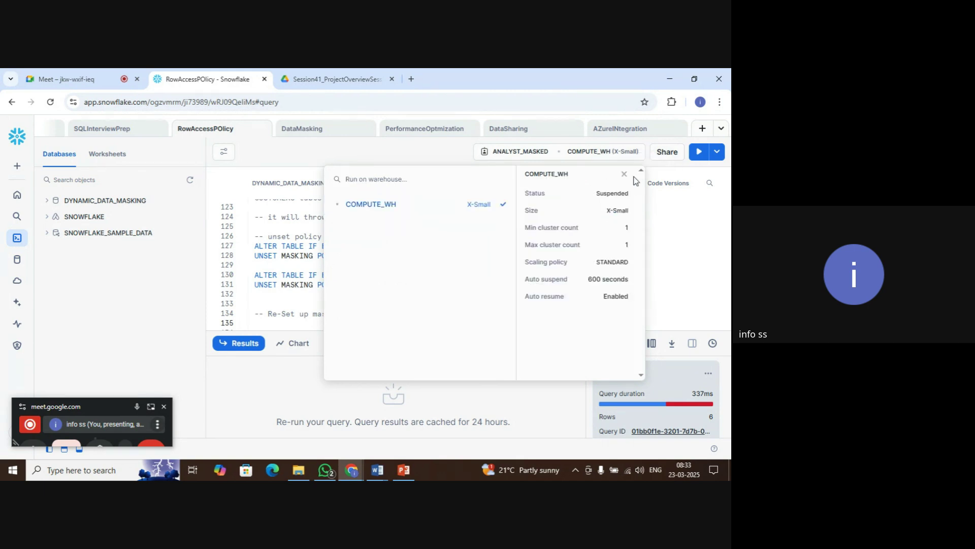
pyautogui.doubleClick(617, 210)
pyautogui.click(532, 208)
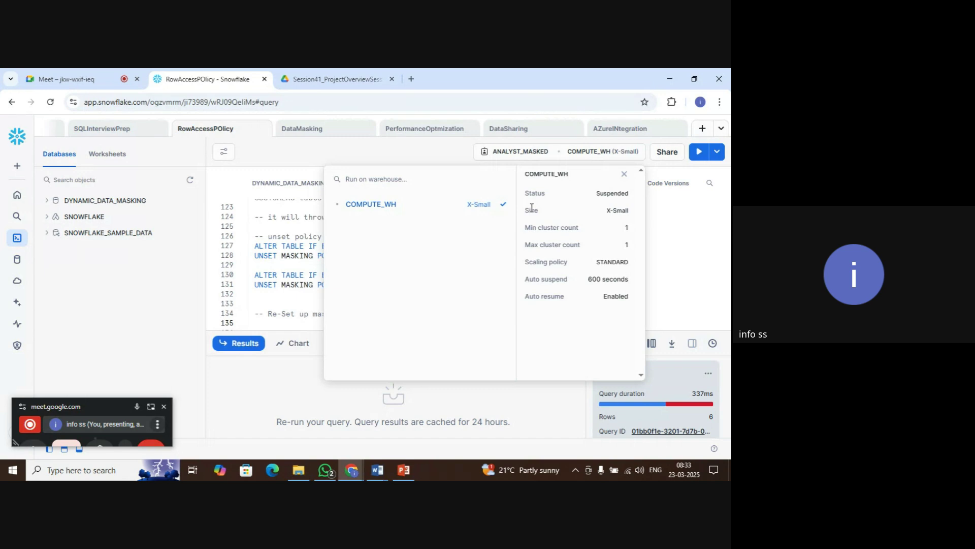
pyautogui.click(624, 174)
pyautogui.click(670, 245)
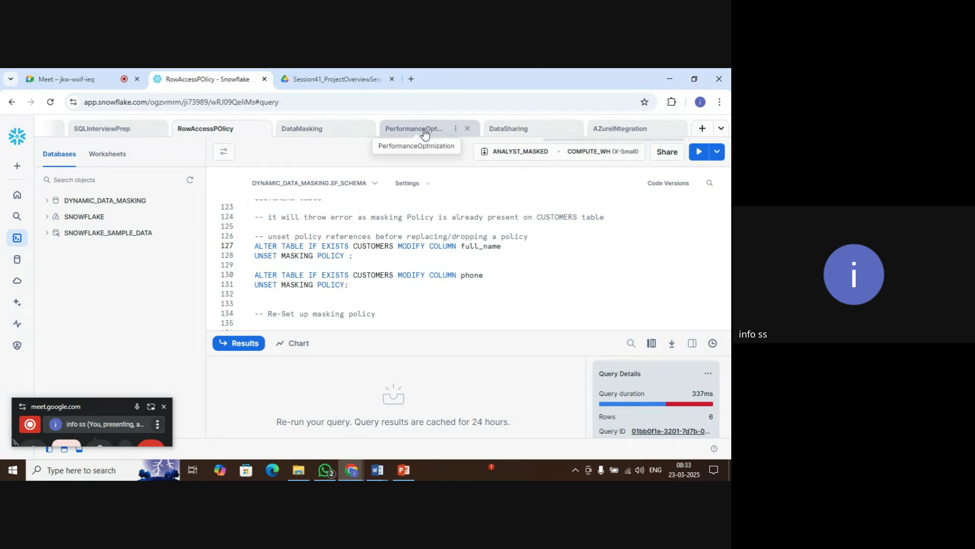
# In the PerformanceOptmization worksheet, set the size of the COMPUTE_WH warehouse to Large
pyautogui.click(588, 156)
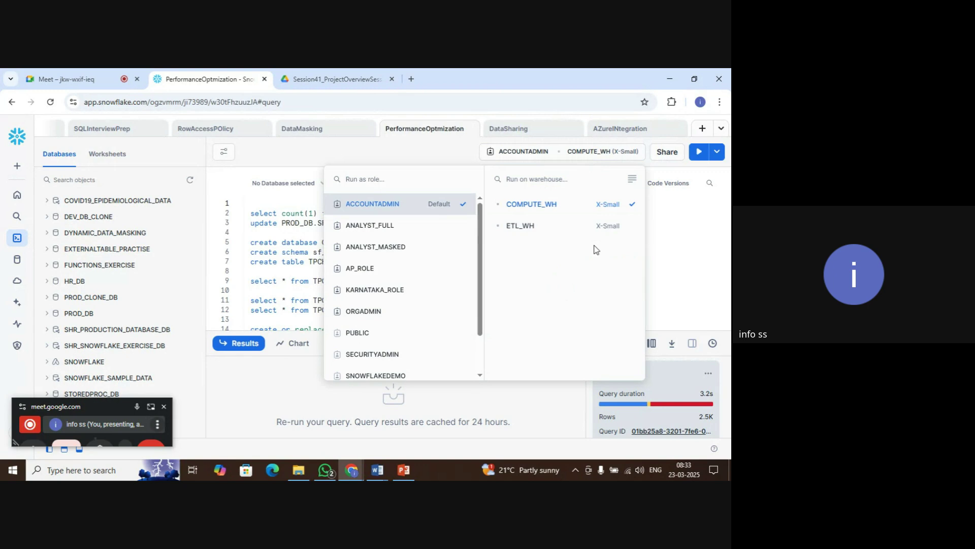
pyautogui.click(634, 178)
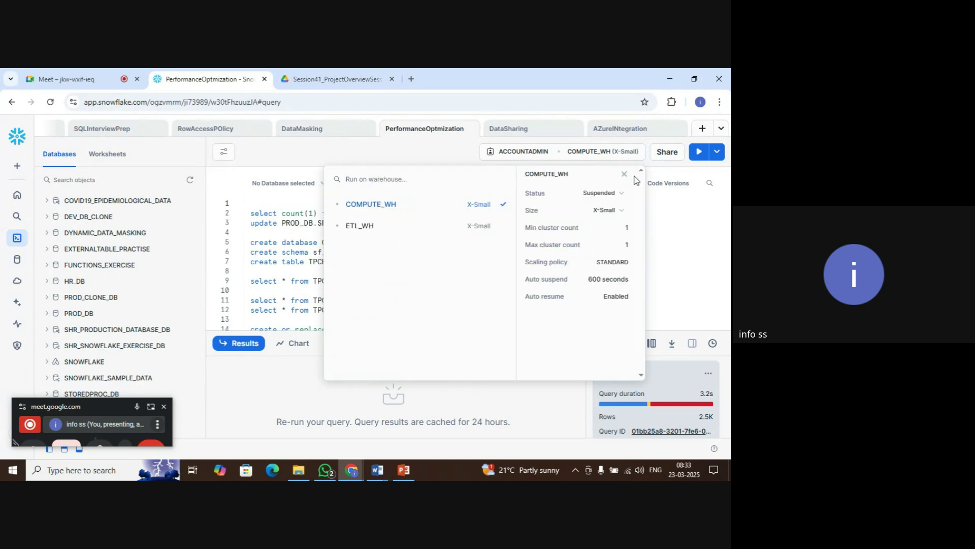
pyautogui.click(623, 212)
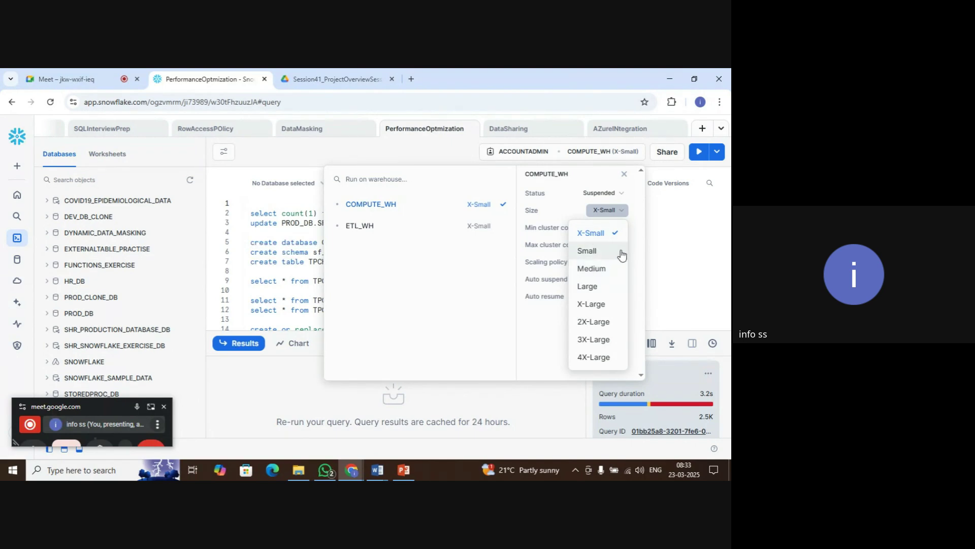
pyautogui.click(590, 288)
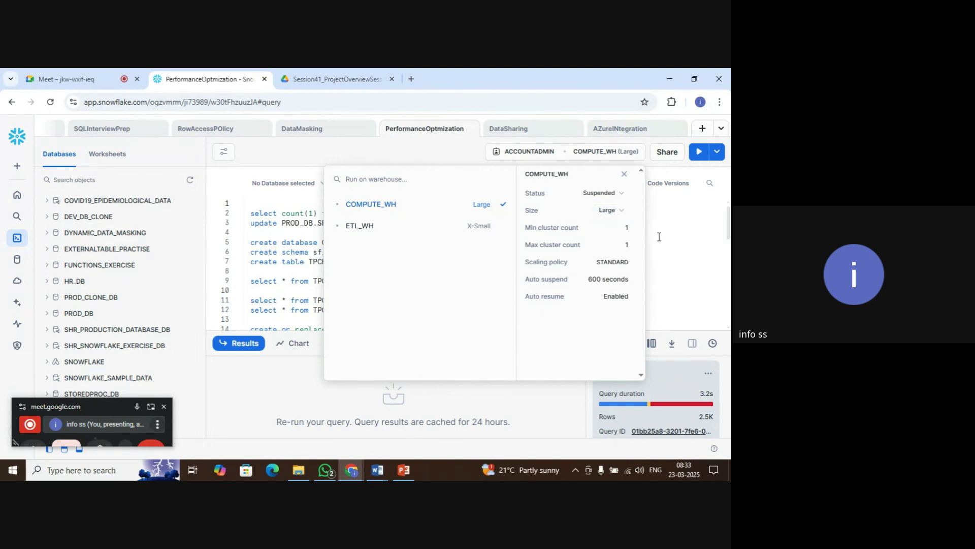
pyautogui.moveTo(528, 174); pyautogui.dragTo(569, 175)
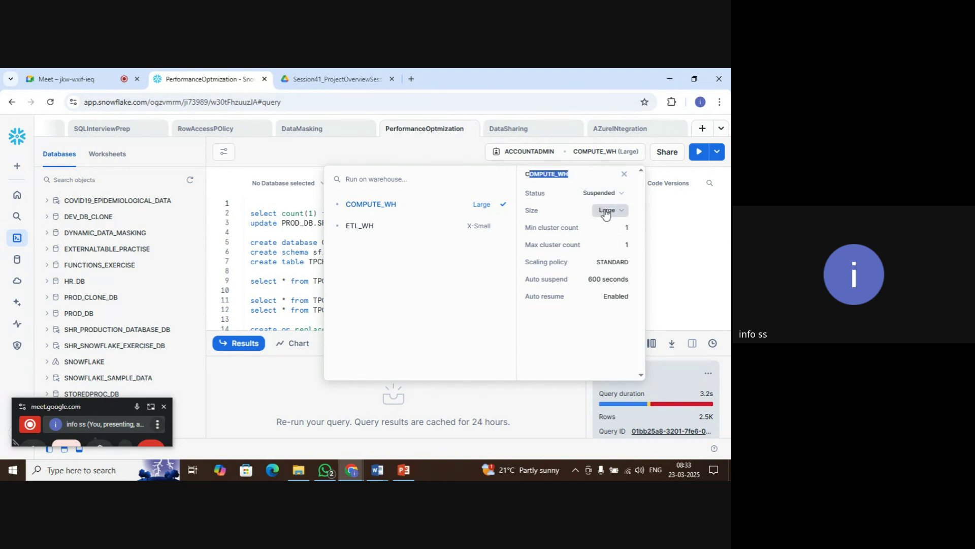
pyautogui.click(666, 236)
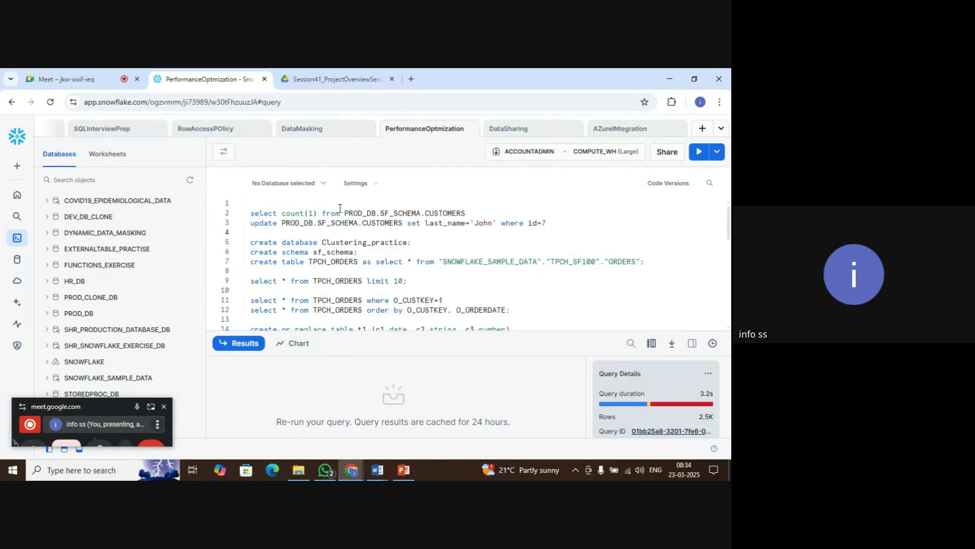
# Replace count(1) with * in the PROD_DB.SF_SCHEMA.CUSTOMERS query on line 2 and select the whole statement
pyautogui.click(315, 213)
pyautogui.moveTo(315, 213); pyautogui.dragTo(282, 214)
pyautogui.write('*')
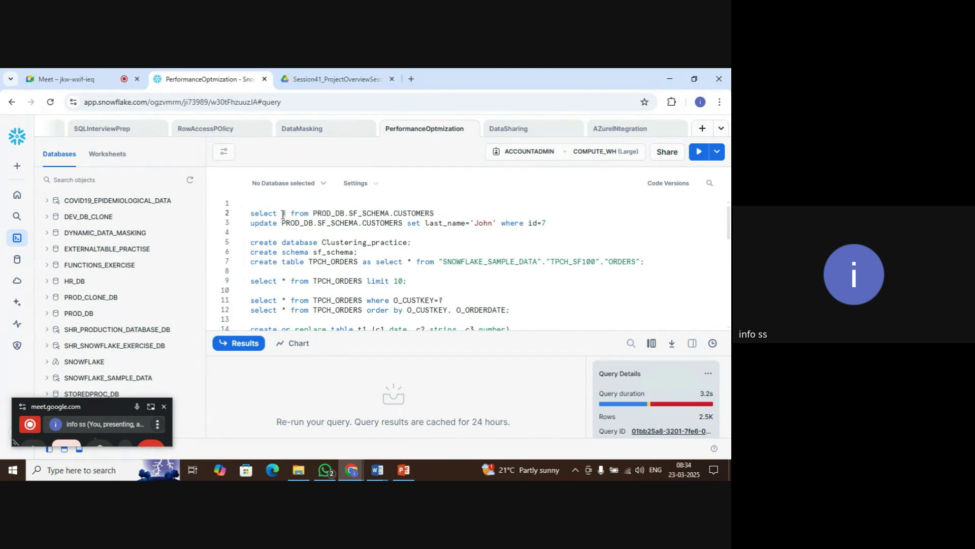
pyautogui.press('BackSpace')
pyautogui.write('(')
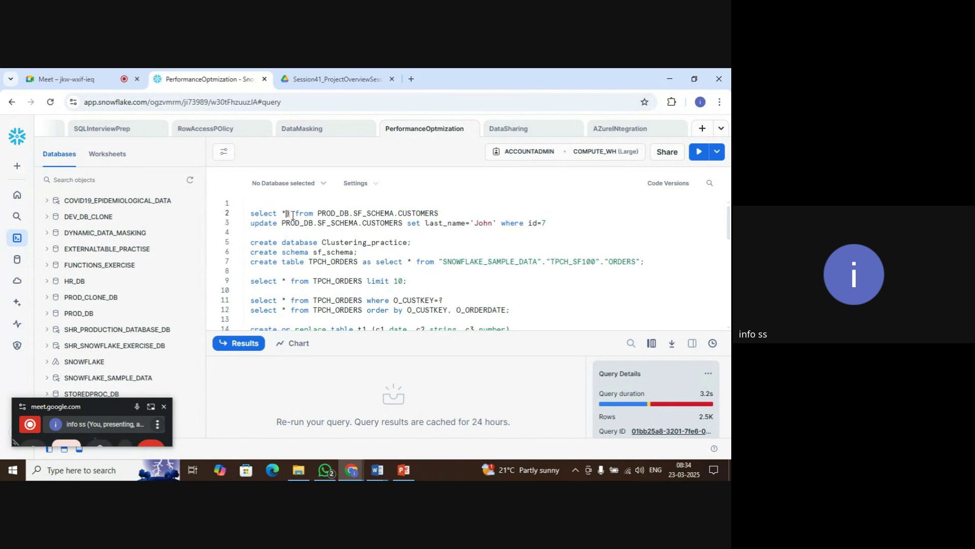
pyautogui.press('BackSpace')
pyautogui.write('*')
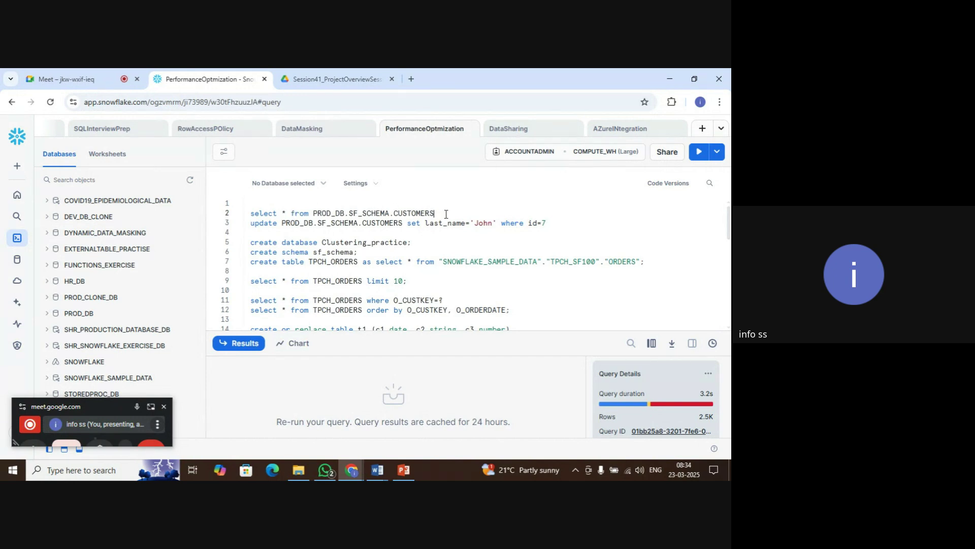
pyautogui.hotkey('shift', 'Home')
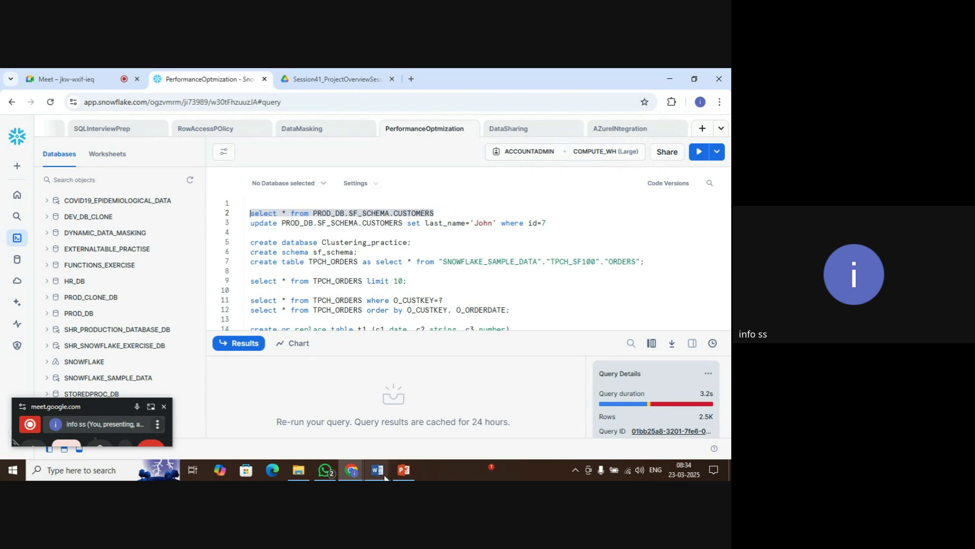
# Review the warehouse size diagram in the VirtualWarehouseDeepdiveV7 Word document and find the Virtual Warehouse Sizes slide in the Snowflake_architecture_demo PowerPoint presentation
pyautogui.moveTo(382, 469)
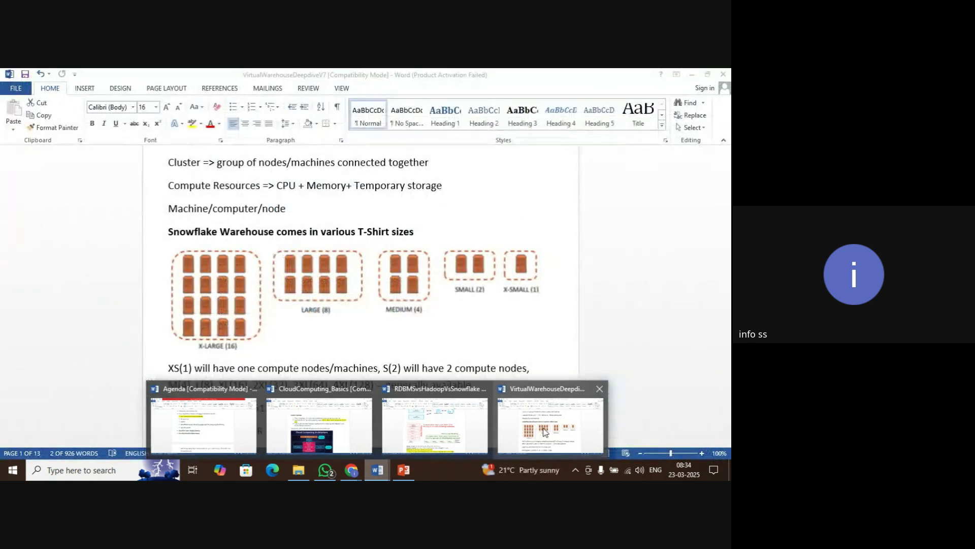
pyautogui.click(546, 432)
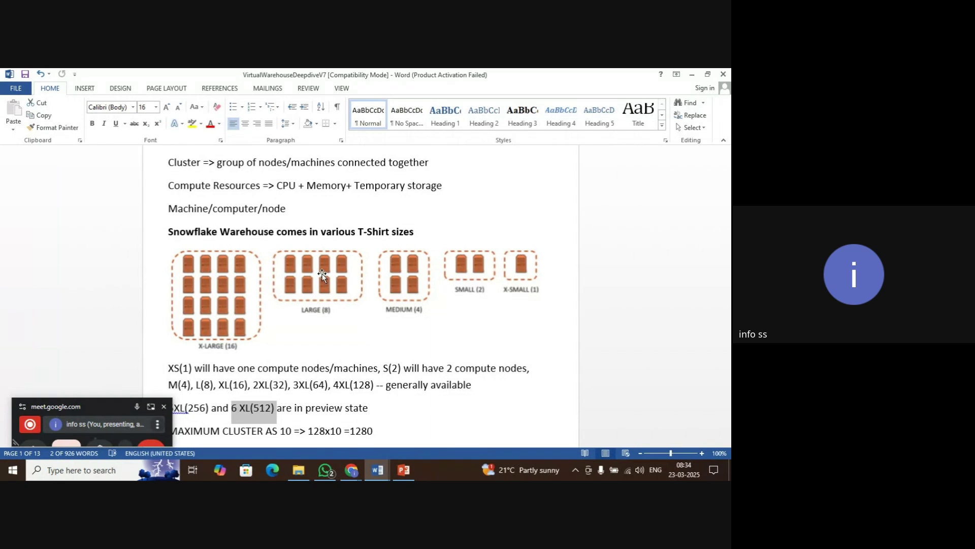
pyautogui.hotkey('alt', 'Tab')
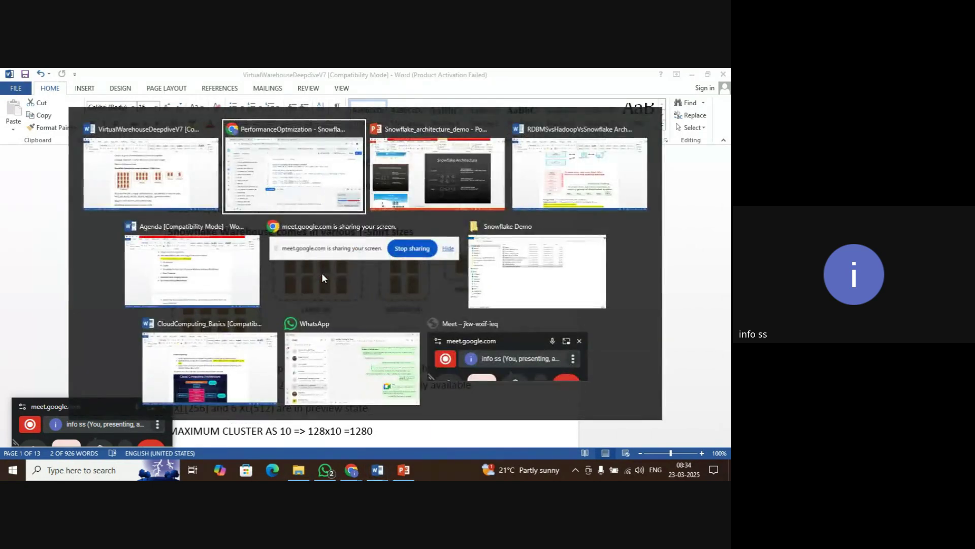
pyautogui.hotkey('alt', 'Tab')
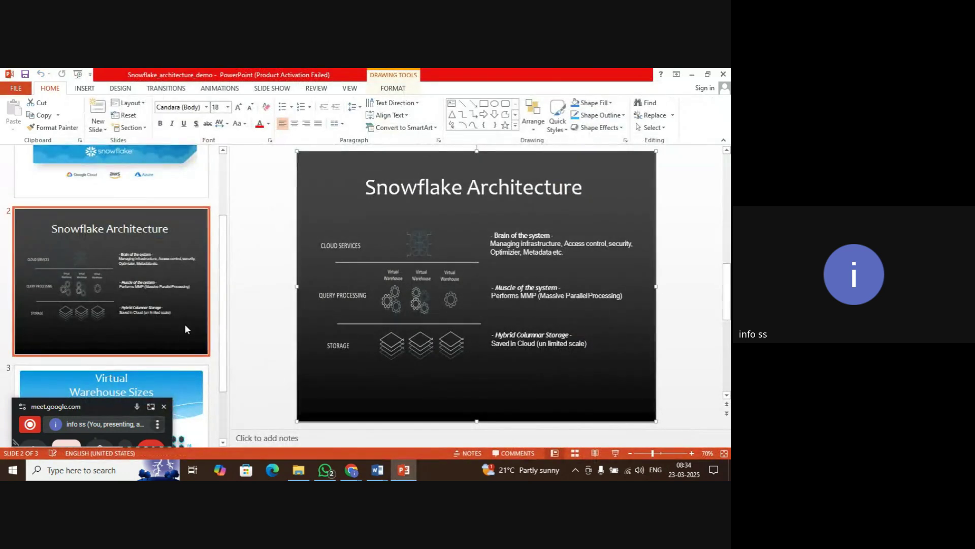
pyautogui.click(198, 349)
pyautogui.scroll(-3, 178, 386)
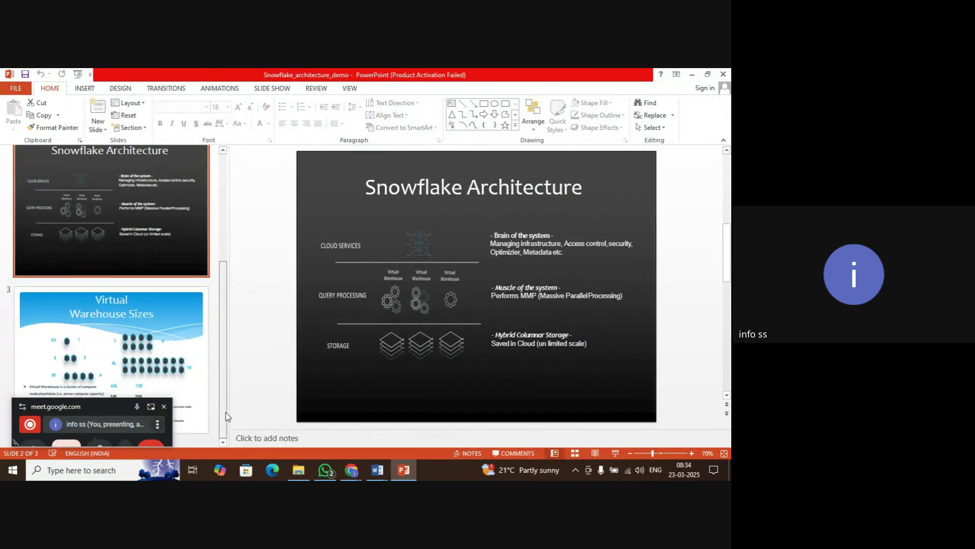